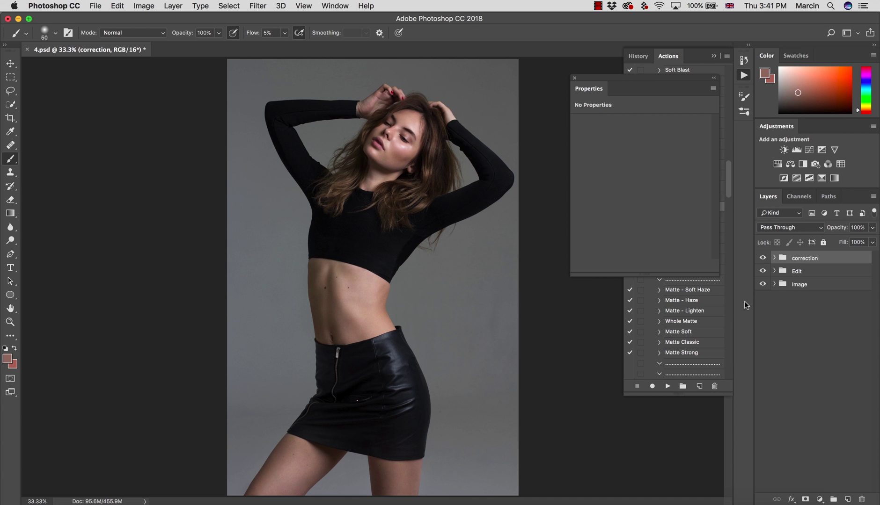
- Compare the image with and without the correction group, then delete that group from 4.psd
{"action": "left_click", "coordinate": [762, 259]}
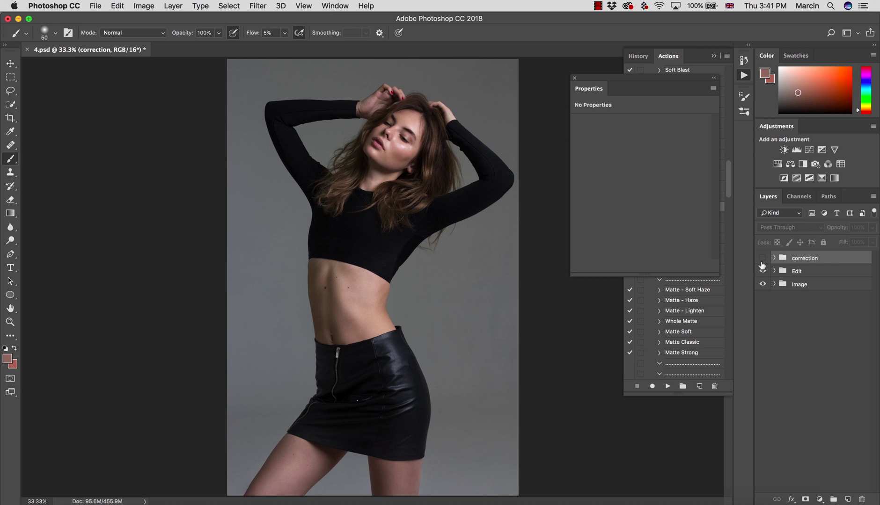
{"action": "left_click", "coordinate": [761, 258]}
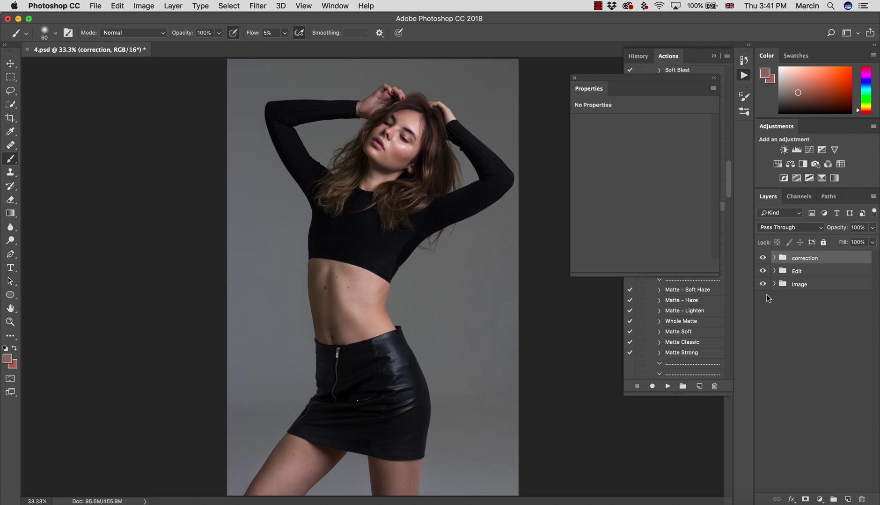
{"action": "key", "text": "BackSpace"}
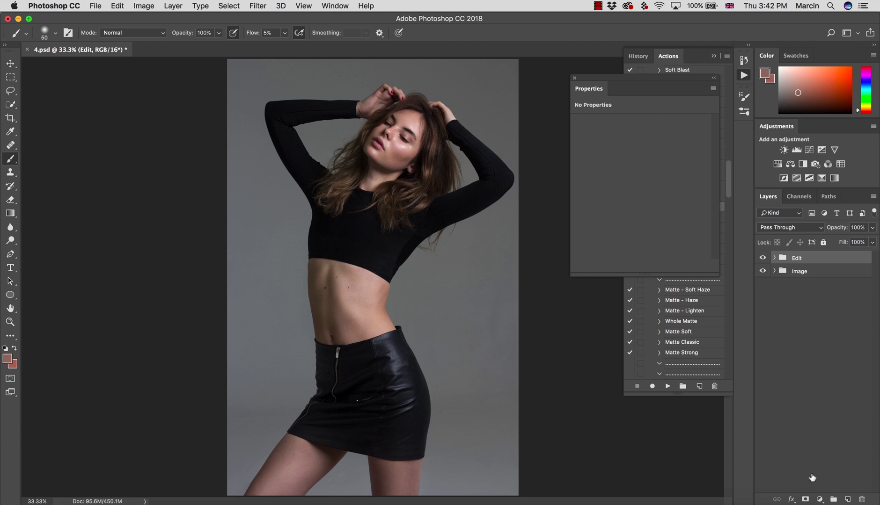
- Add a Hue/Saturation adjustment layer, rename it 'legs', and target its layer mask
{"action": "left_click", "coordinate": [819, 499]}
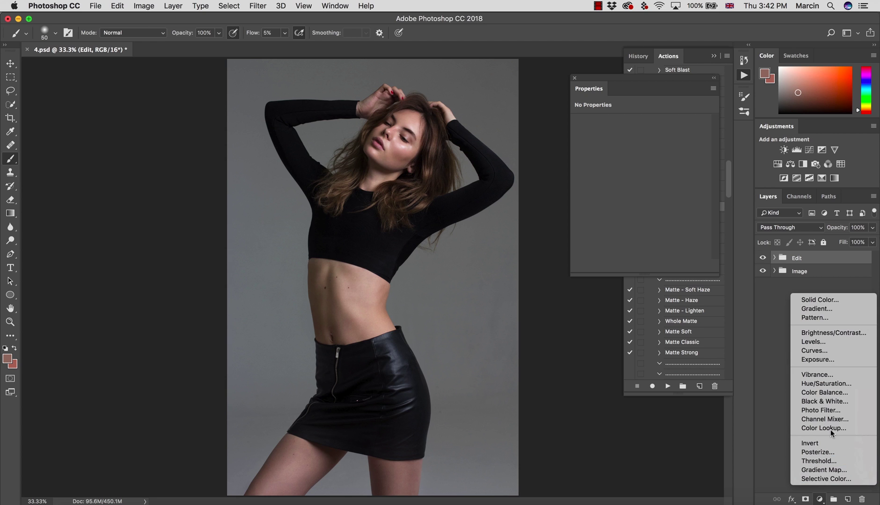
{"action": "left_click", "coordinate": [822, 384]}
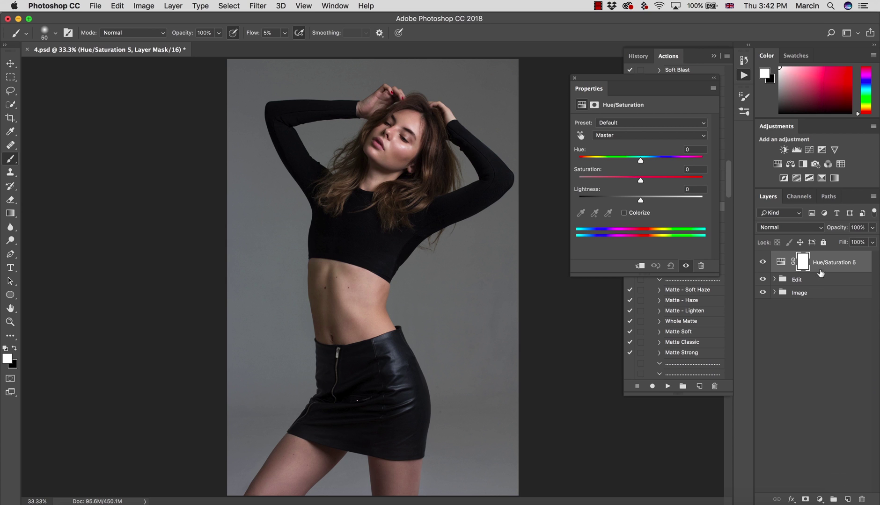
{"action": "double_click", "coordinate": [822, 263]}
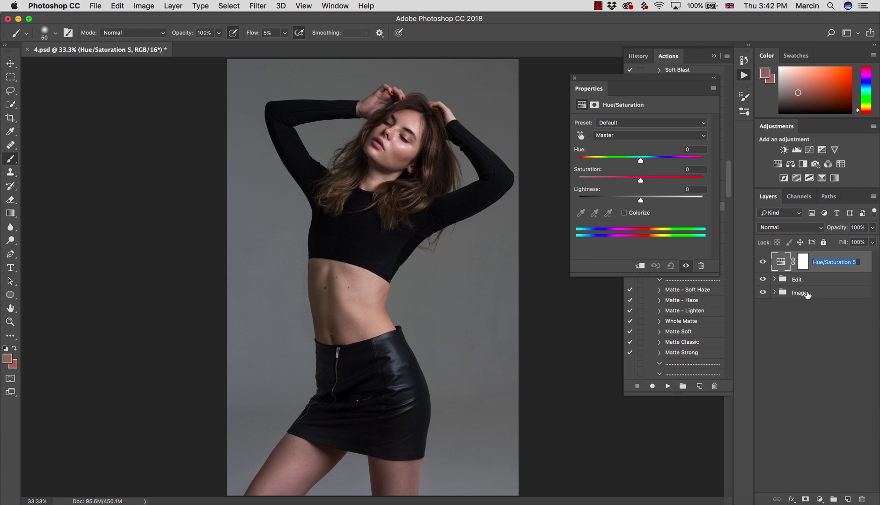
{"action": "key", "text": "BackSpace"}
{"action": "type", "text": "legs"}
{"action": "key", "text": "Return"}
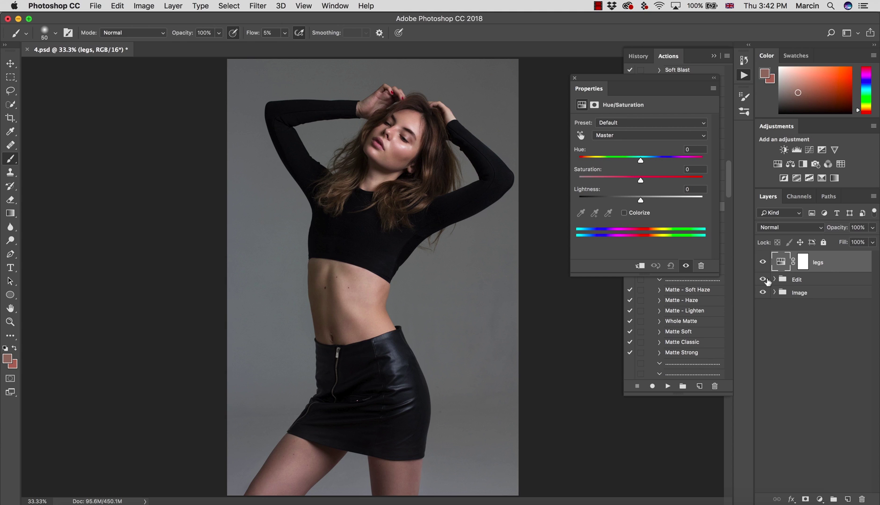
{"action": "left_click", "coordinate": [803, 262]}
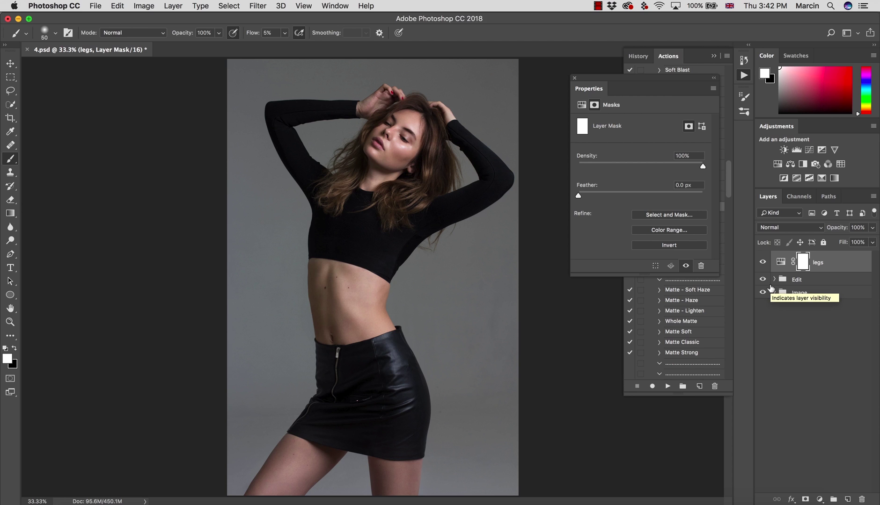
- Quick-select both legs and fill the selection with black on the legs mask
{"action": "left_click", "coordinate": [11, 105]}
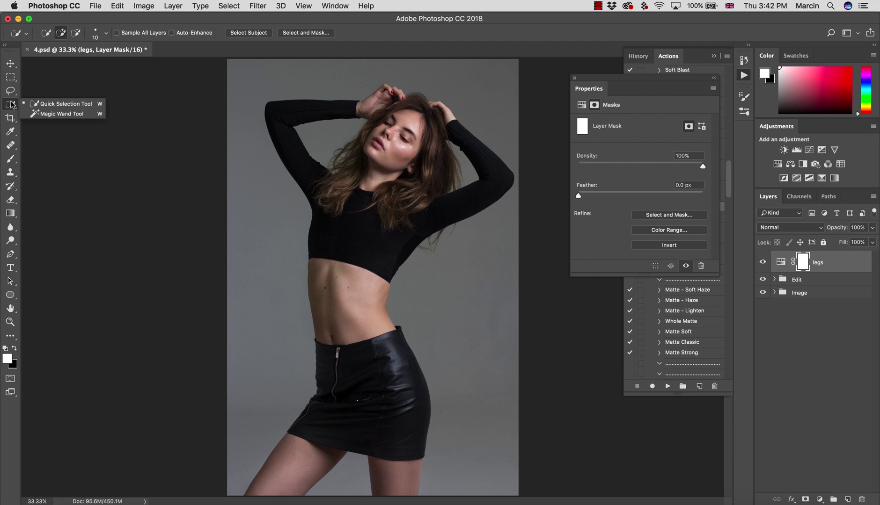
{"action": "left_click", "coordinate": [28, 104]}
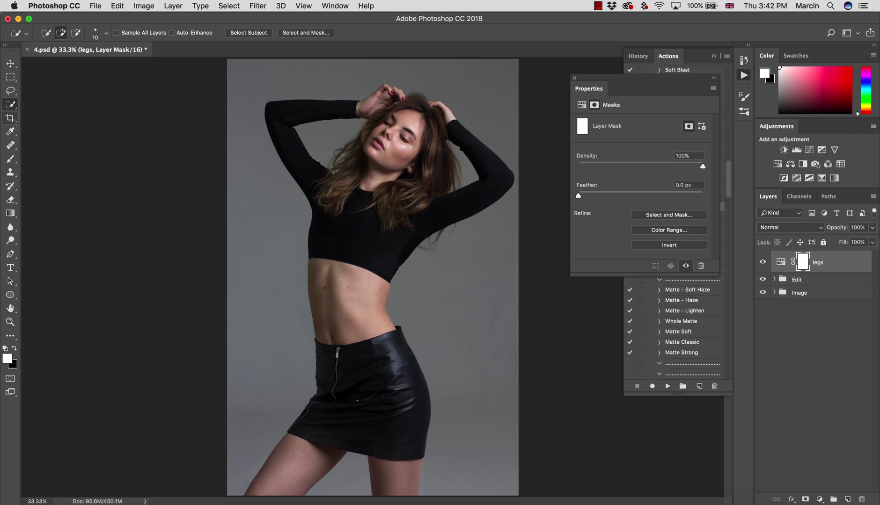
{"action": "left_click_drag", "start_coordinate": [318, 450], "coordinate": [291, 456]}
{"action": "mouse_move", "coordinate": [391, 473]}
{"action": "left_mouse_down"}
{"action": "mouse_move", "coordinate": [389, 487]}
{"action": "mouse_move", "coordinate": [330, 453]}
{"action": "left_mouse_up"}
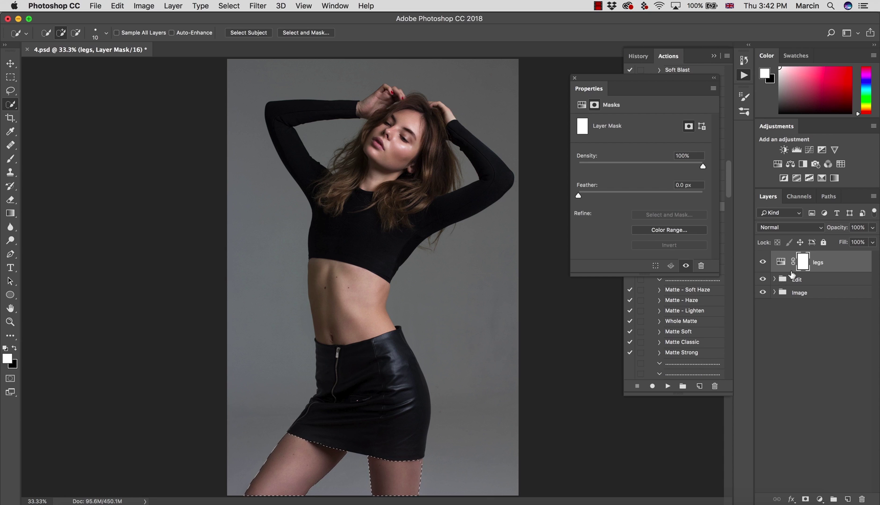
{"action": "key", "text": "BackSpace"}
- Deselect and display the legs layer mask on the canvas
{"action": "left_click", "coordinate": [11, 78]}
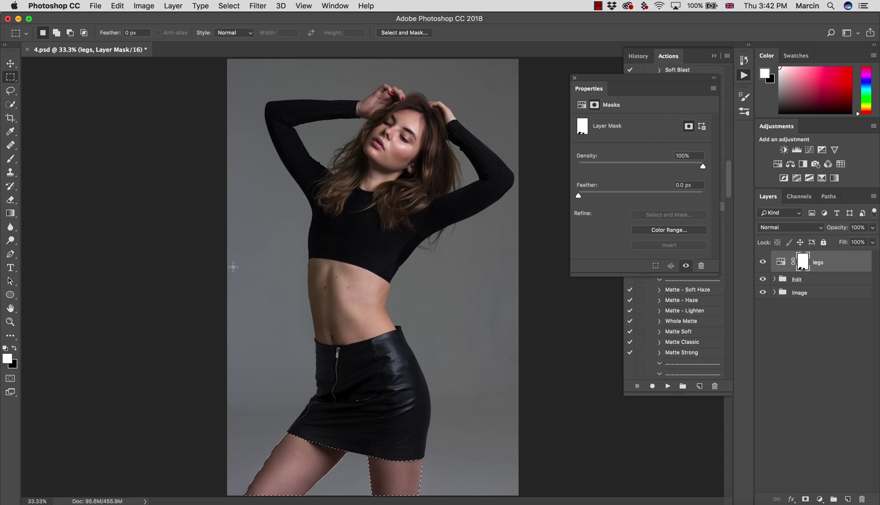
{"action": "left_click", "coordinate": [295, 315]}
{"action": "left_click", "coordinate": [803, 265], "text": "alt"}
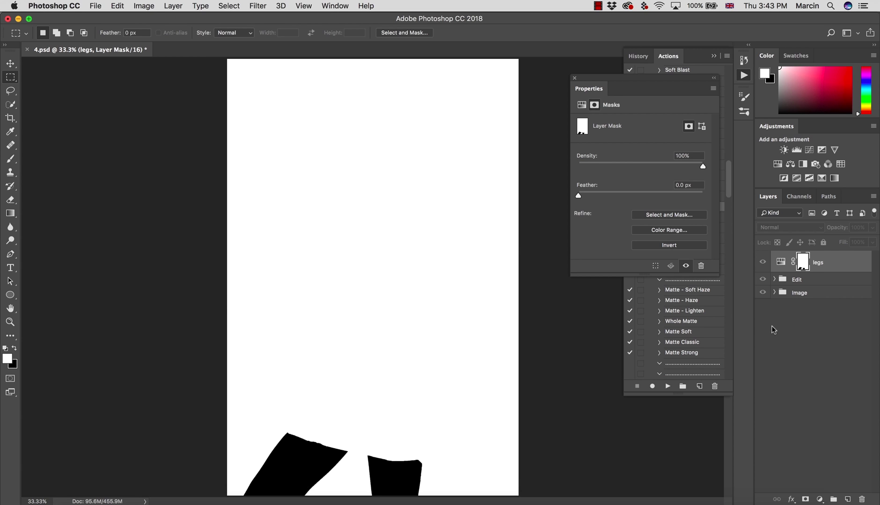
- Invert the legs mask and soften it with a 20-pixel Gaussian Blur
{"action": "key", "text": "super+i"}
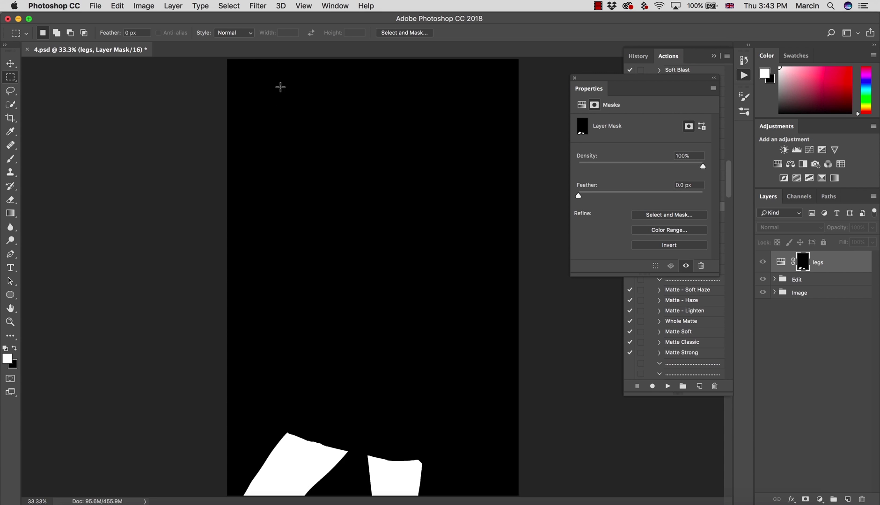
{"action": "left_click", "coordinate": [258, 5]}
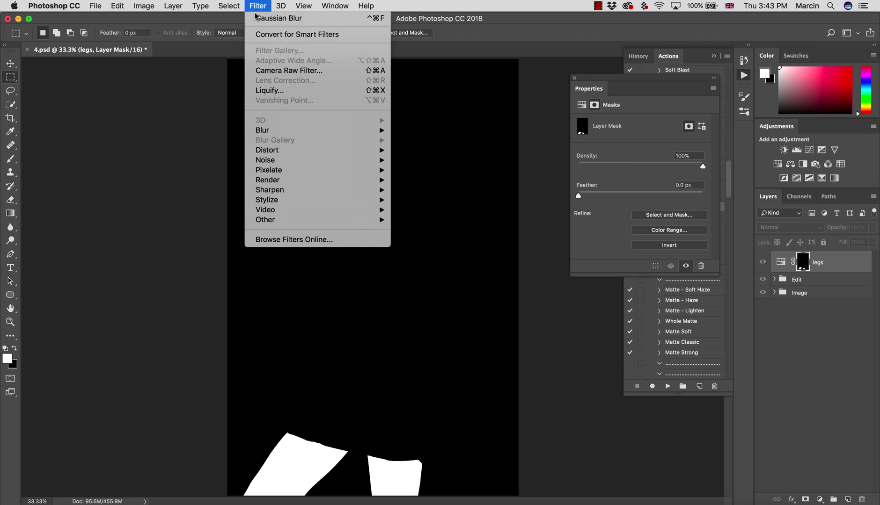
{"action": "mouse_move", "coordinate": [309, 133]}
{"action": "left_click", "coordinate": [406, 173]}
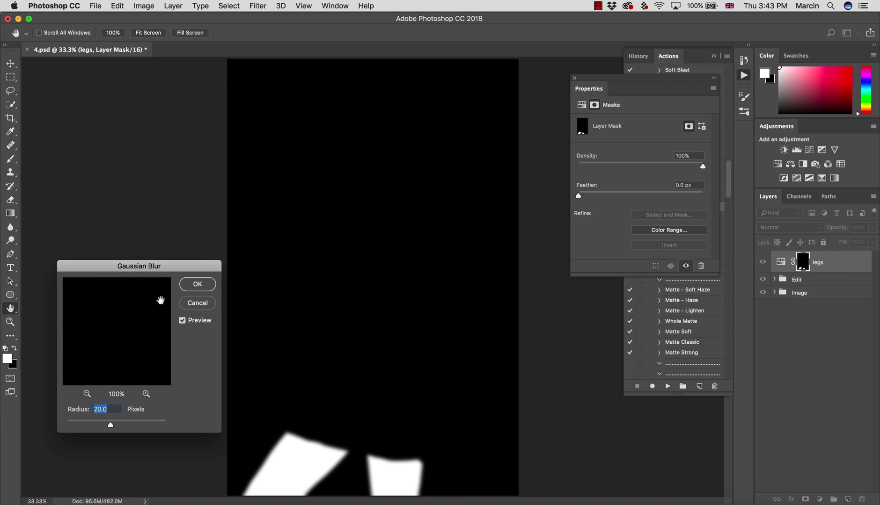
{"action": "left_click", "coordinate": [196, 284]}
- Return the canvas to the normal photo and open the legs layer's Hue/Saturation properties
{"action": "key", "text": "m"}
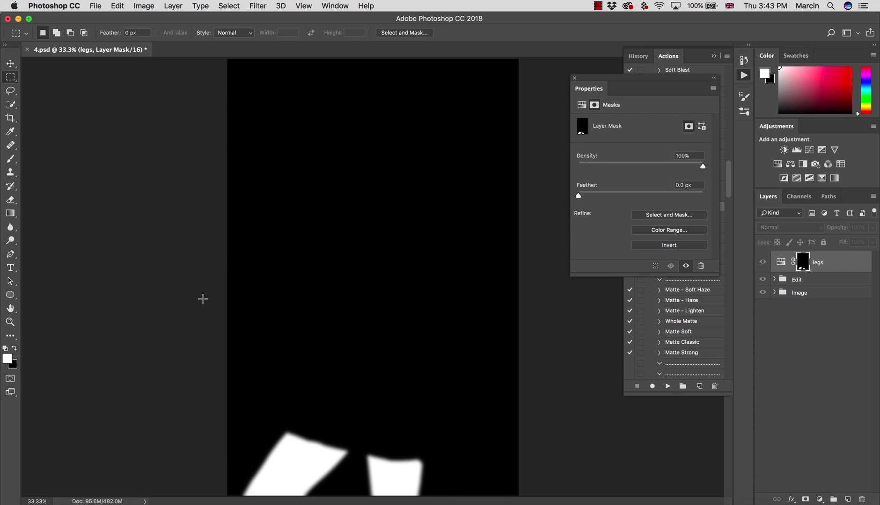
{"action": "left_click", "coordinate": [802, 266], "text": "alt"}
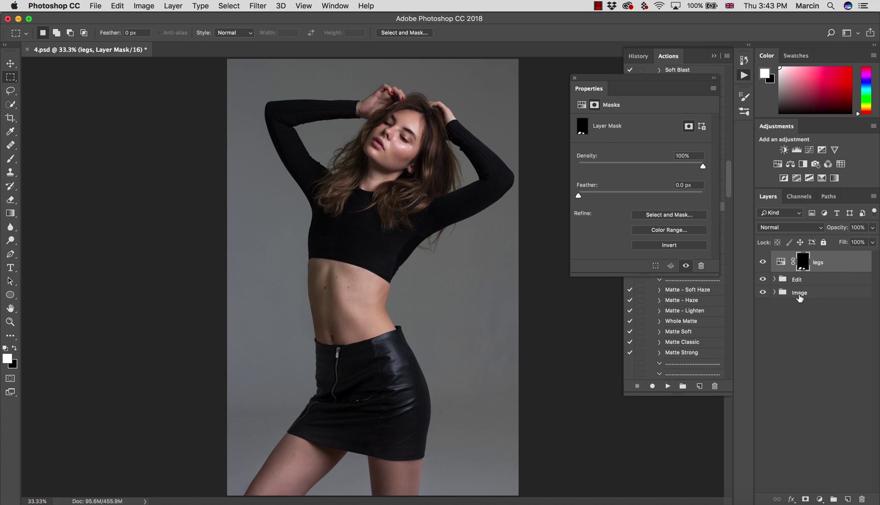
{"action": "left_click", "coordinate": [780, 265]}
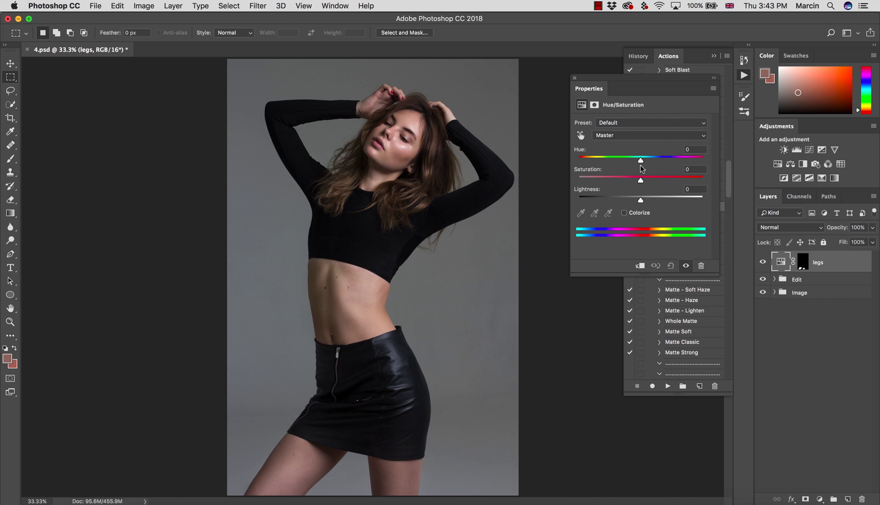
- Test the mask coverage with hue swings, then set Master Hue +4 and Saturation +12
{"action": "left_click_drag", "start_coordinate": [640, 161], "coordinate": [662, 162]}
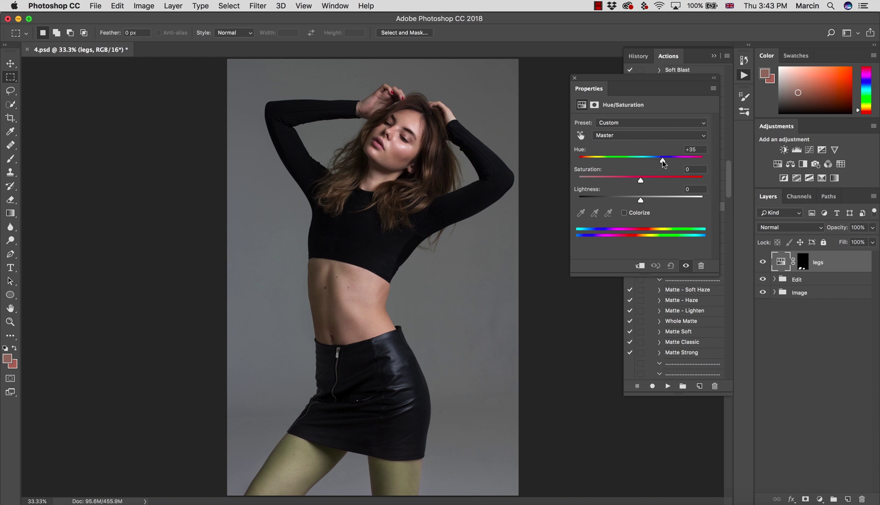
{"action": "left_click_drag", "start_coordinate": [662, 161], "coordinate": [637, 151]}
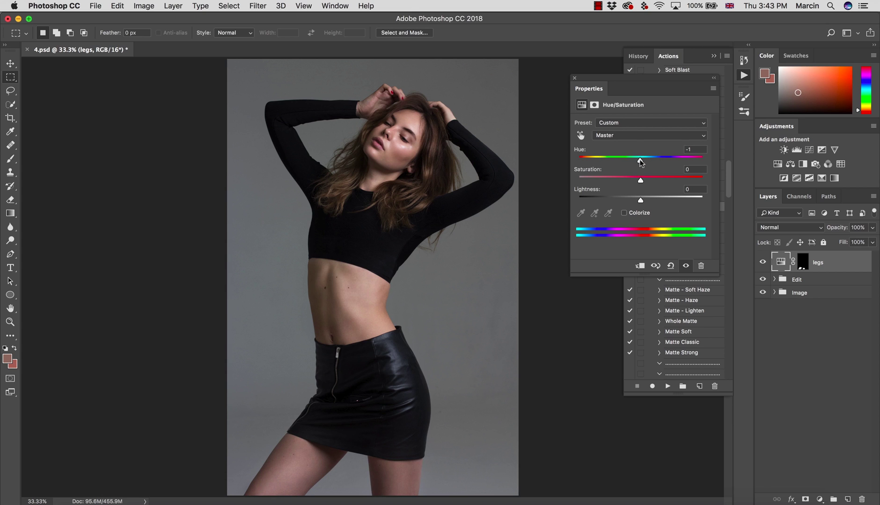
{"action": "left_click_drag", "start_coordinate": [640, 162], "coordinate": [641, 163]}
{"action": "left_click_drag", "start_coordinate": [641, 180], "coordinate": [642, 180]}
- Try adjusting the Yellows range, then reset its Hue and Saturation to 0
{"action": "left_click", "coordinate": [613, 136]}
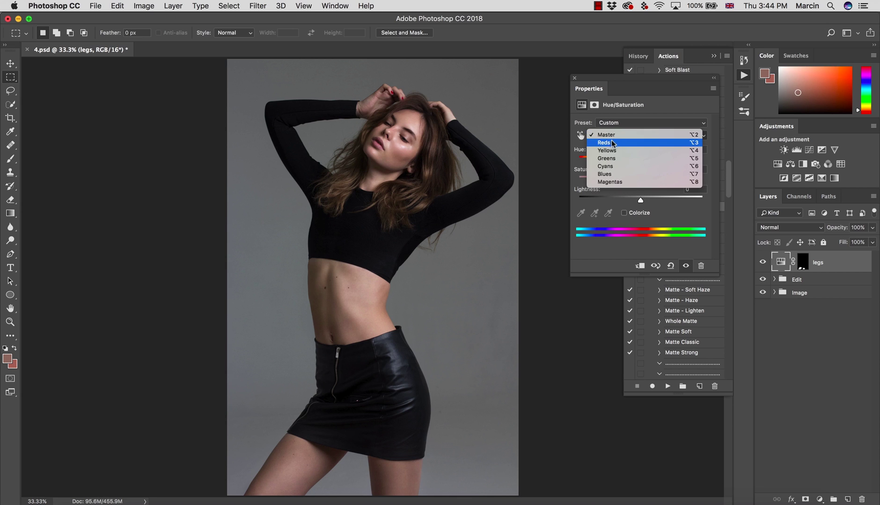
{"action": "left_click", "coordinate": [613, 150]}
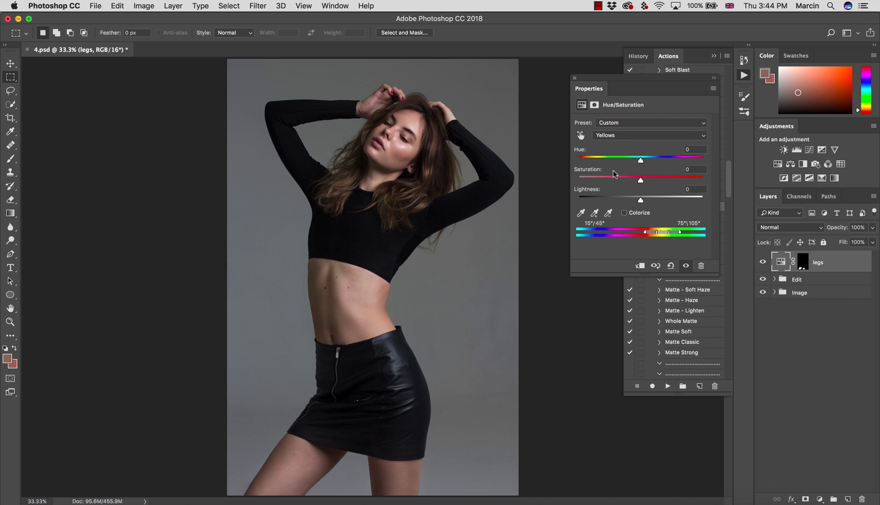
{"action": "left_click_drag", "start_coordinate": [640, 182], "coordinate": [653, 181]}
{"action": "left_click_drag", "start_coordinate": [642, 161], "coordinate": [642, 160]}
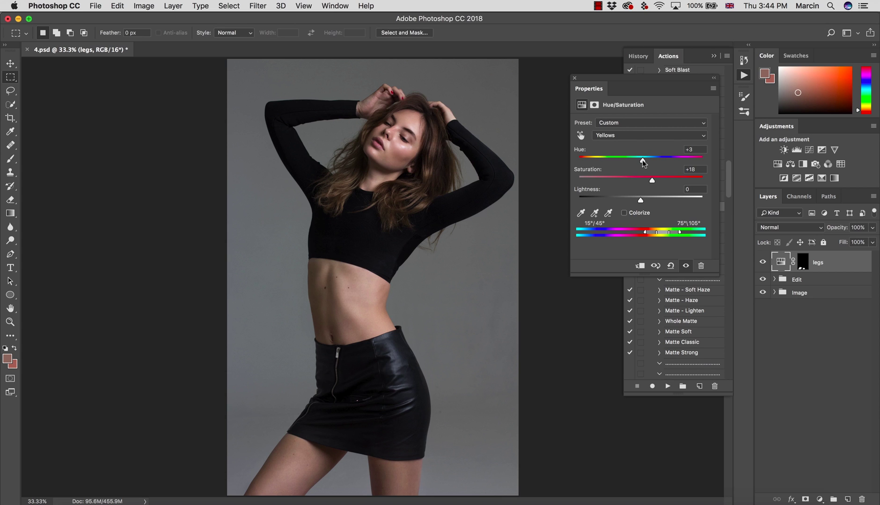
{"action": "left_click", "coordinate": [687, 169]}
{"action": "type", "text": "0"}
{"action": "left_click", "coordinate": [688, 149]}
{"action": "type", "text": "0"}
- Switch the edited range to Magentas and pick the Properties eyedropper for sampling
{"action": "left_click", "coordinate": [621, 139]}
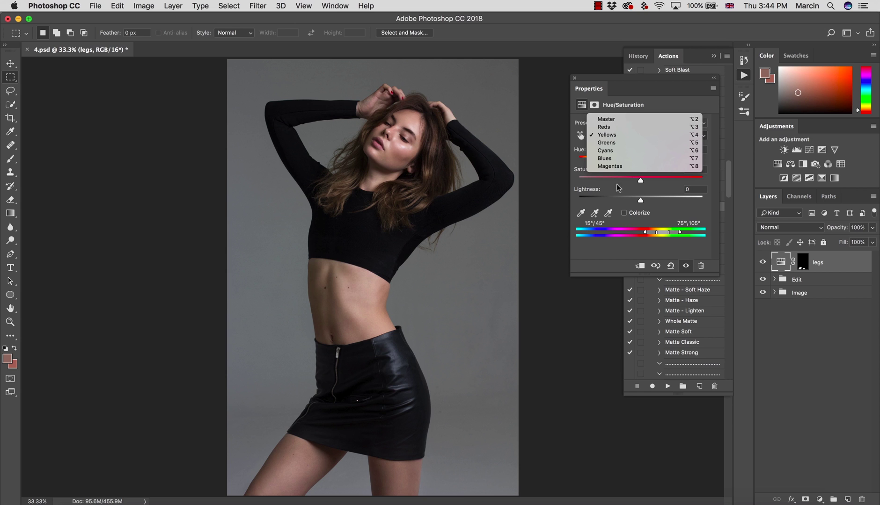
{"action": "left_click", "coordinate": [612, 166]}
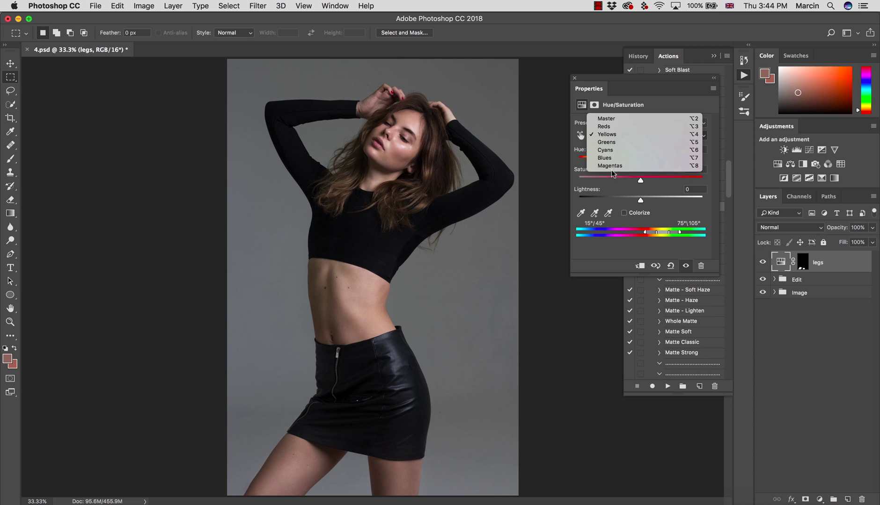
{"action": "left_click", "coordinate": [580, 213]}
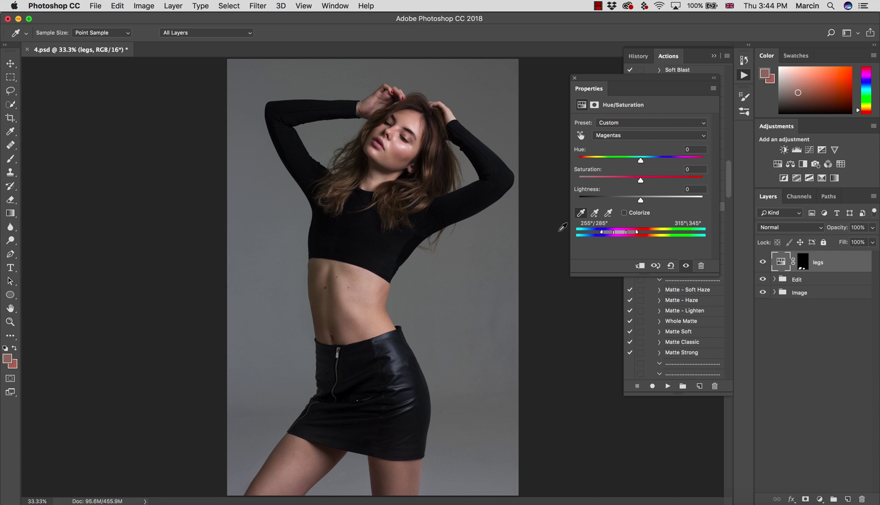
- Sample the leg skin to create a Reds 2 range with Hue +1 and Saturation +6
{"action": "left_click", "coordinate": [293, 461]}
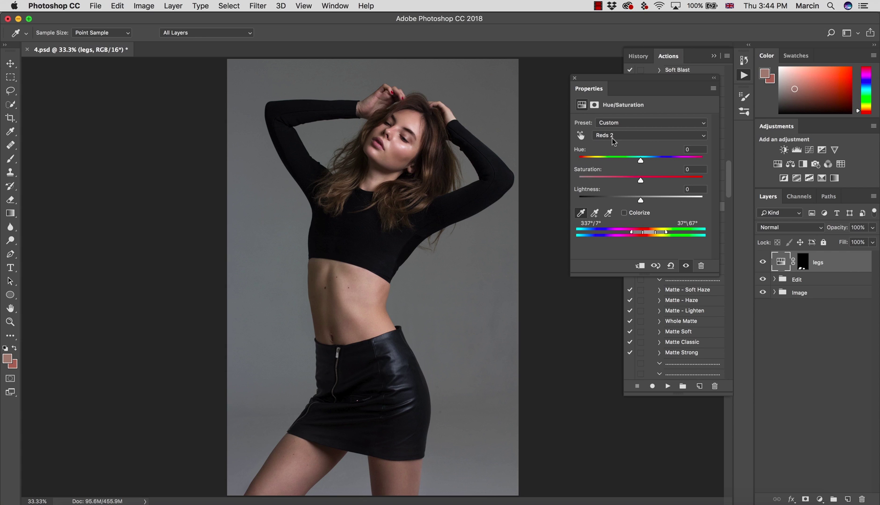
{"action": "left_click_drag", "start_coordinate": [640, 180], "coordinate": [641, 161]}
{"action": "left_click", "coordinate": [760, 262]}
{"action": "left_click", "coordinate": [761, 262]}
{"action": "left_click_drag", "start_coordinate": [647, 182], "coordinate": [644, 182]}
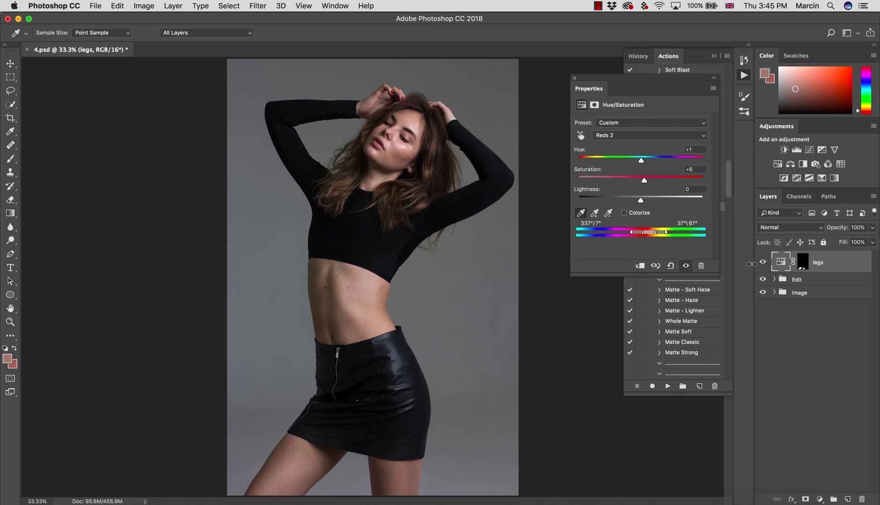